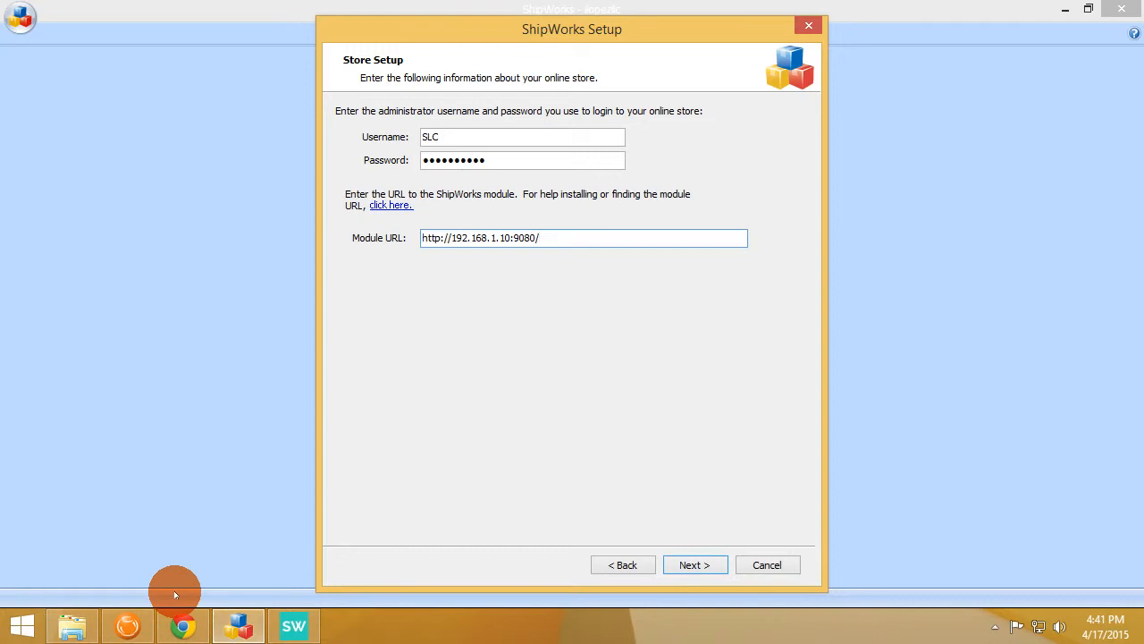
- Complete the store setup, accepting the connection, store information, contact details, 30-day order download and tracking upload settings
{"action": "left_click", "coordinate": [685, 572]}
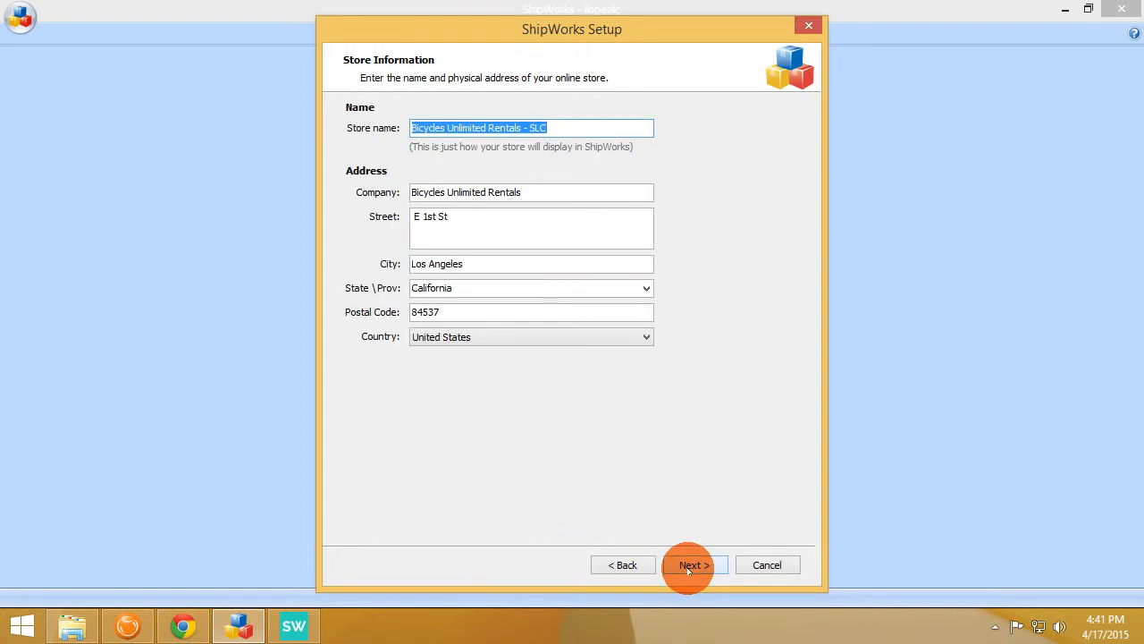
{"action": "left_click", "coordinate": [688, 567]}
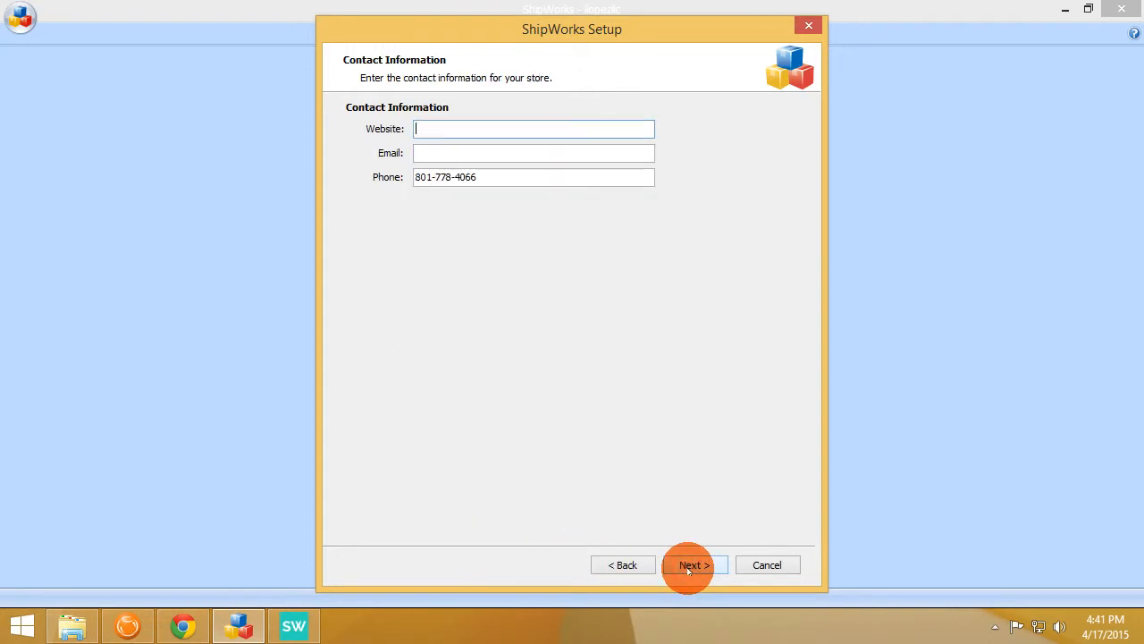
{"action": "left_click", "coordinate": [688, 567]}
{"action": "left_click", "coordinate": [688, 566]}
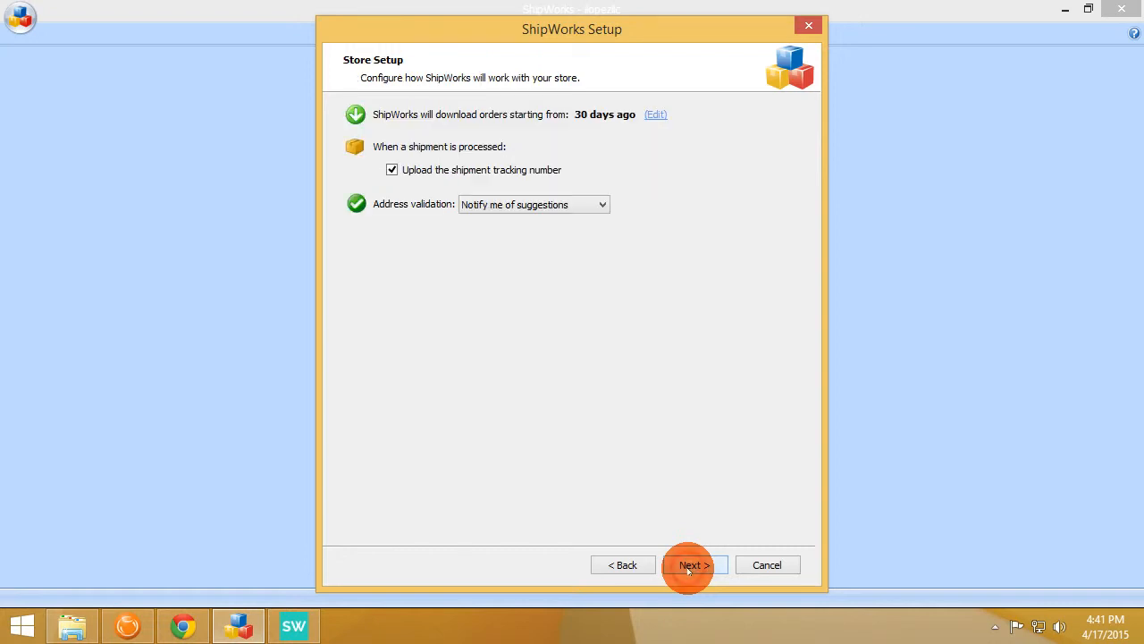
{"action": "left_click", "coordinate": [692, 566]}
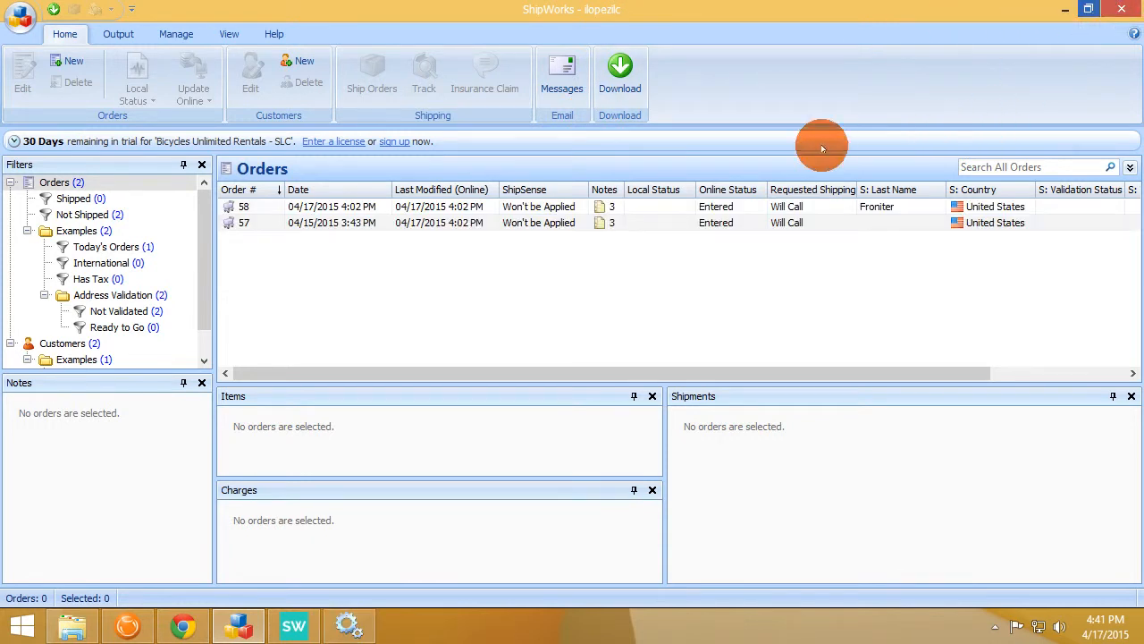
- Examine the items and notes of the order dated 04/17/2015
{"action": "left_click", "coordinate": [367, 211]}
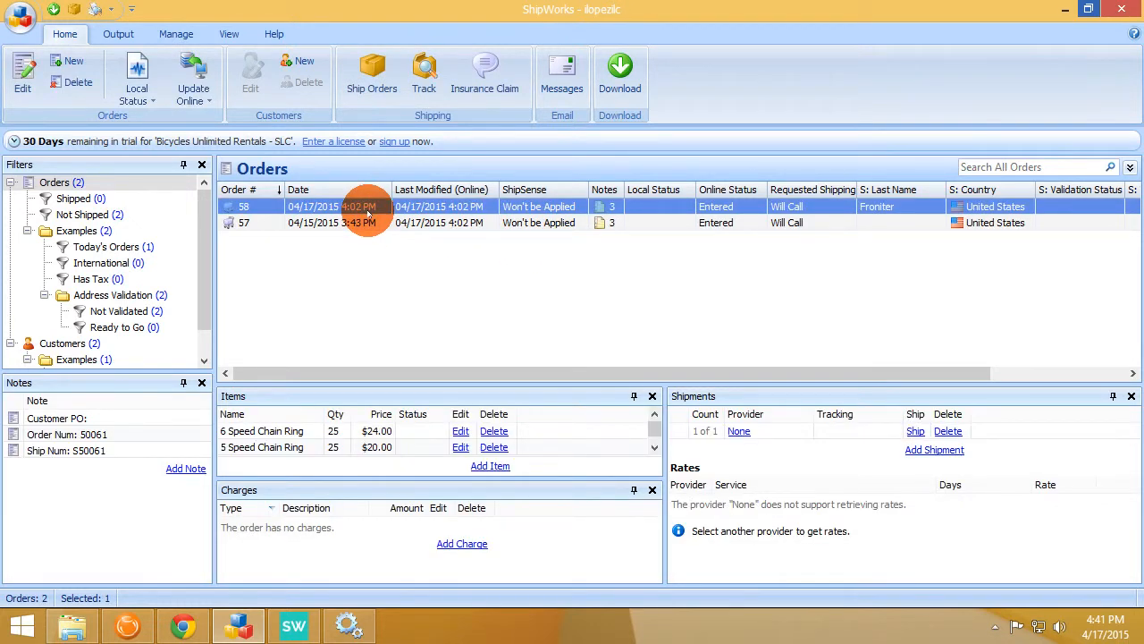
{"action": "left_click", "coordinate": [75, 419]}
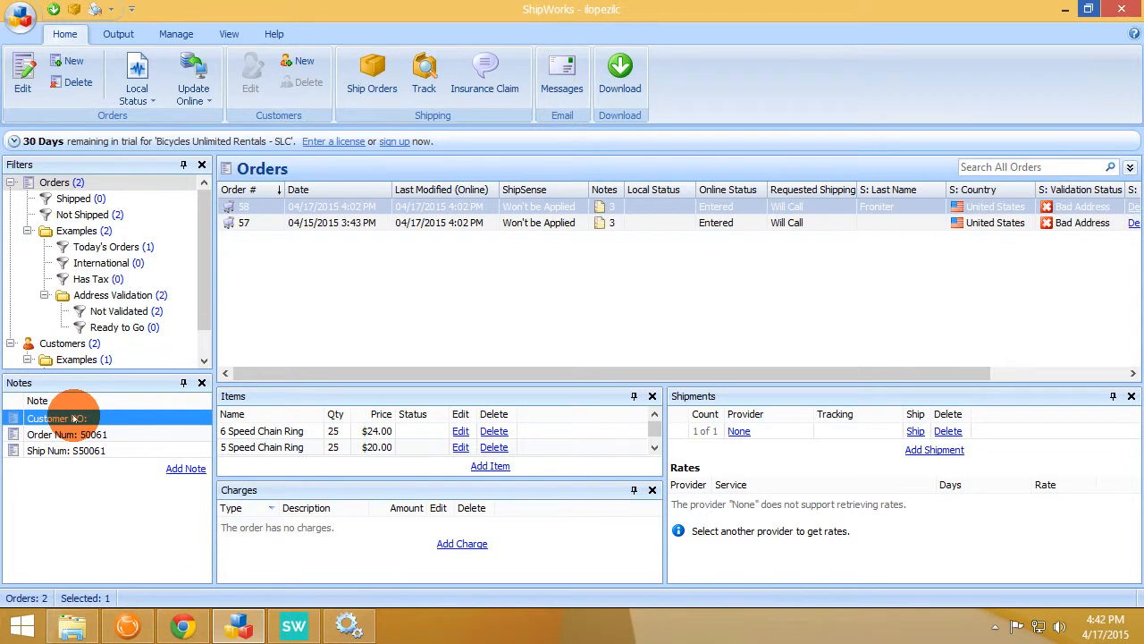
{"action": "left_click", "coordinate": [252, 207]}
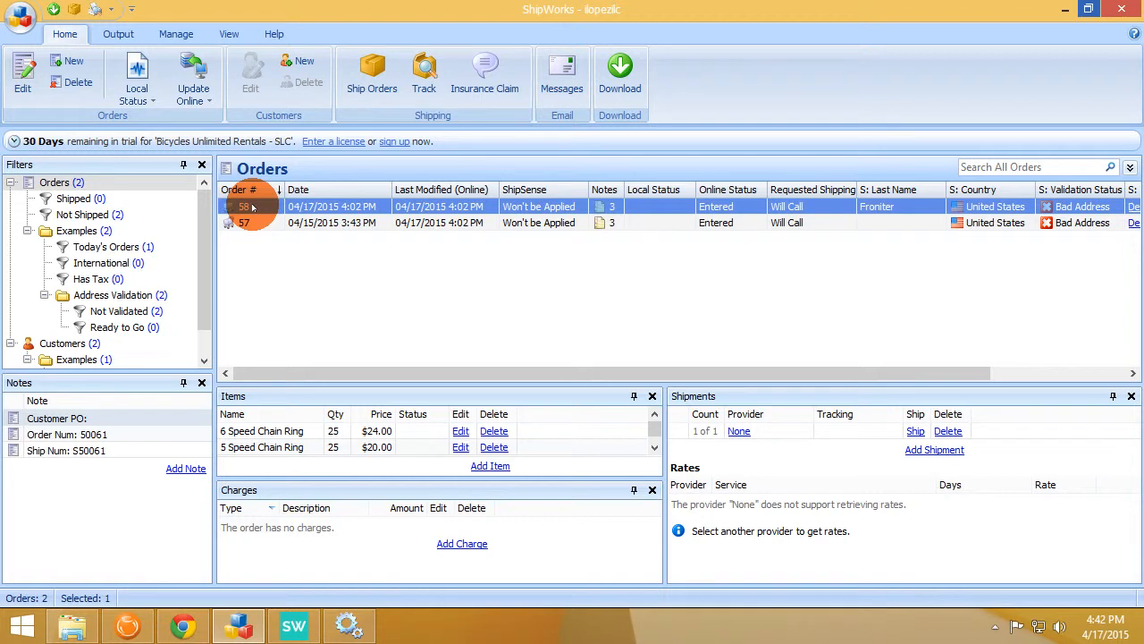
- Open the selected order for shipping and choose UPS as the shipment provider
{"action": "right_click", "coordinate": [253, 207]}
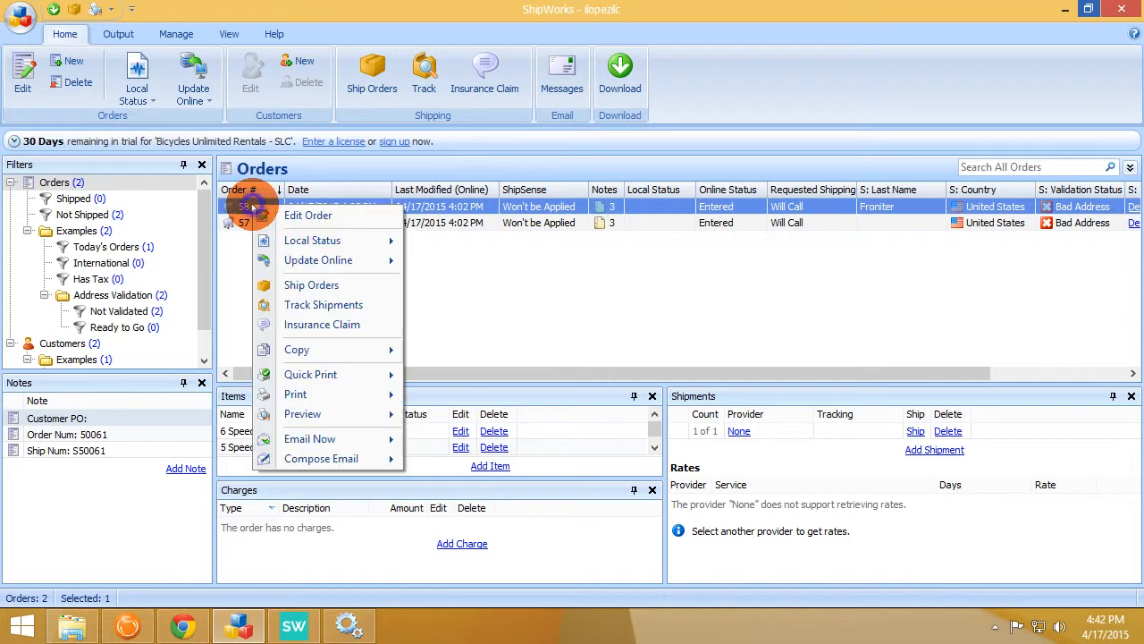
{"action": "left_click", "coordinate": [340, 284]}
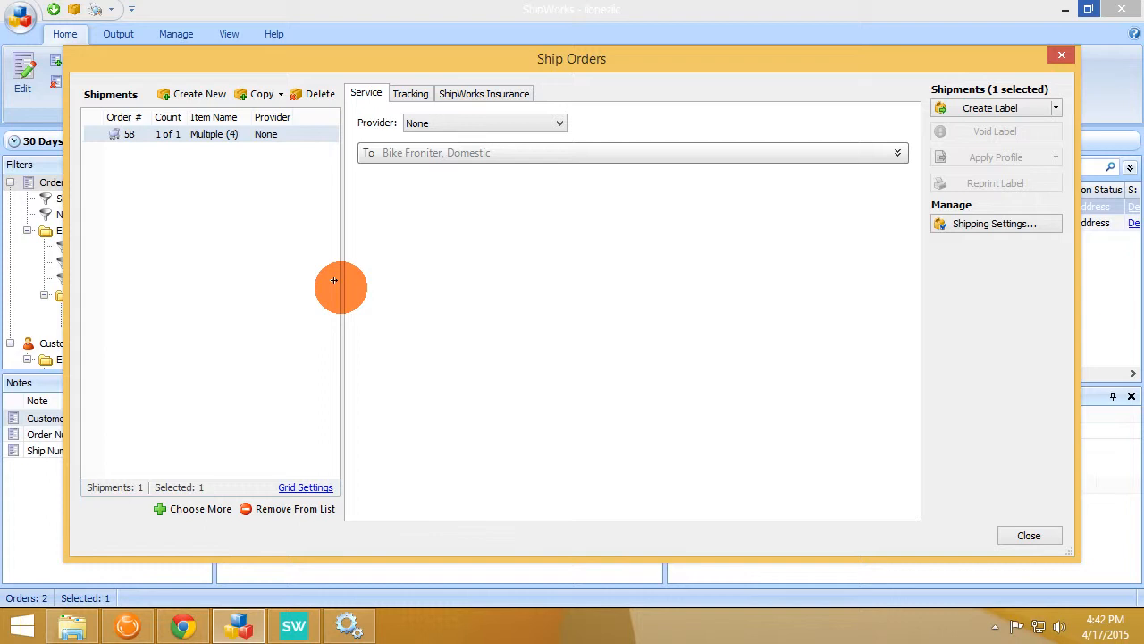
{"action": "left_click", "coordinate": [519, 123]}
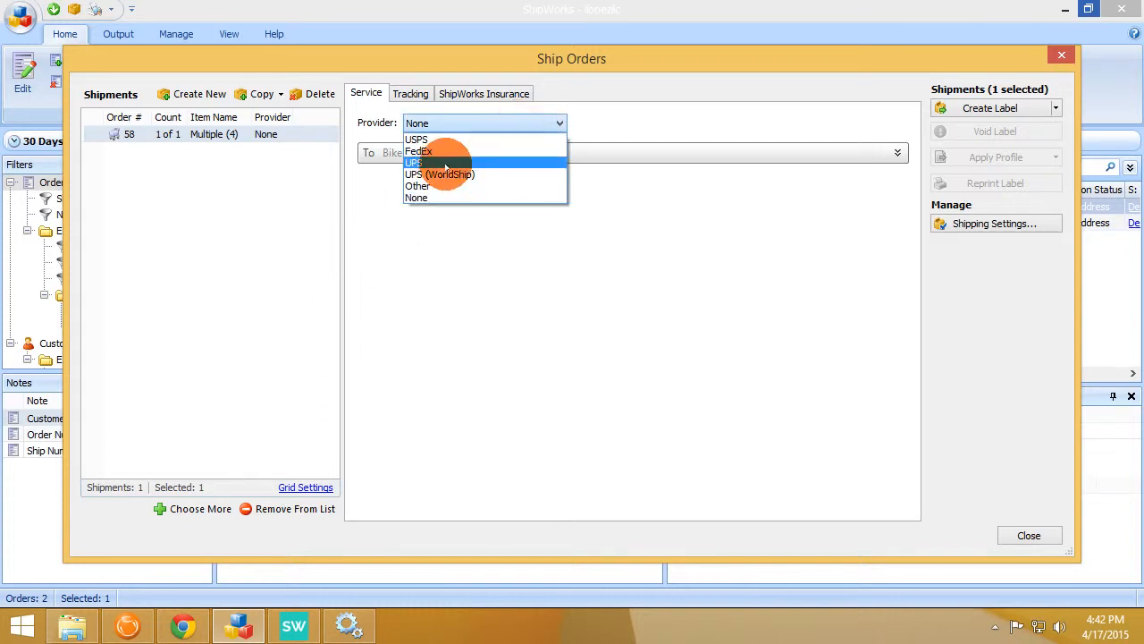
{"action": "left_click", "coordinate": [437, 162]}
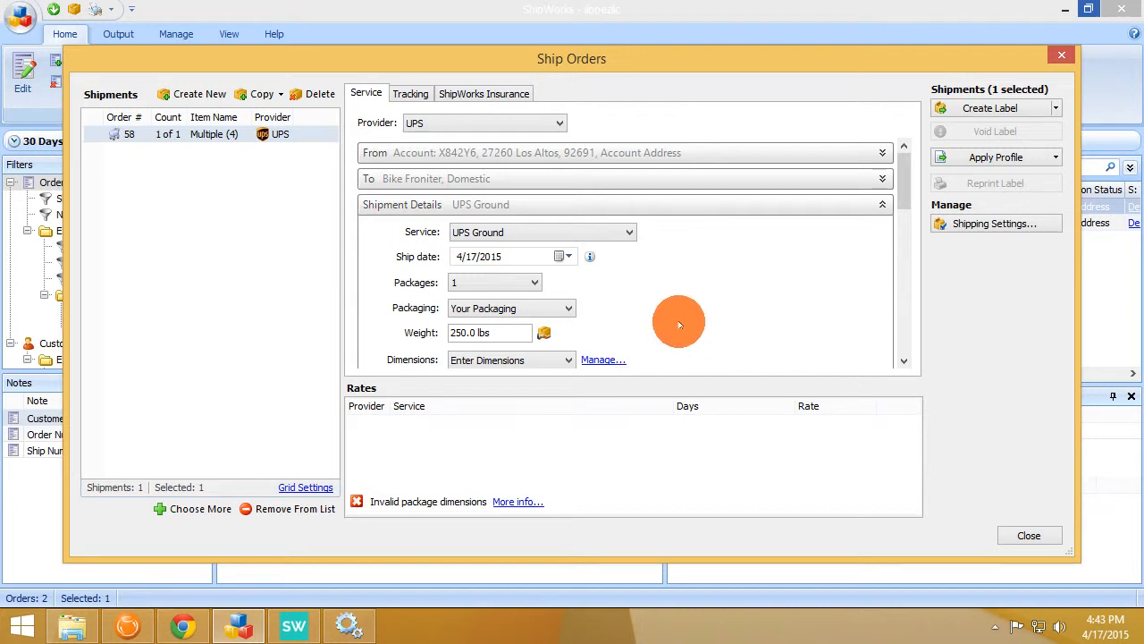
- Switch the shipment provider to UPS (WorldShip) and back to UPS
{"action": "scroll", "coordinate": [725, 301], "scroll_direction": "down", "scroll_amount": 3}
{"action": "scroll", "coordinate": [735, 228], "scroll_direction": "up", "scroll_amount": 2}
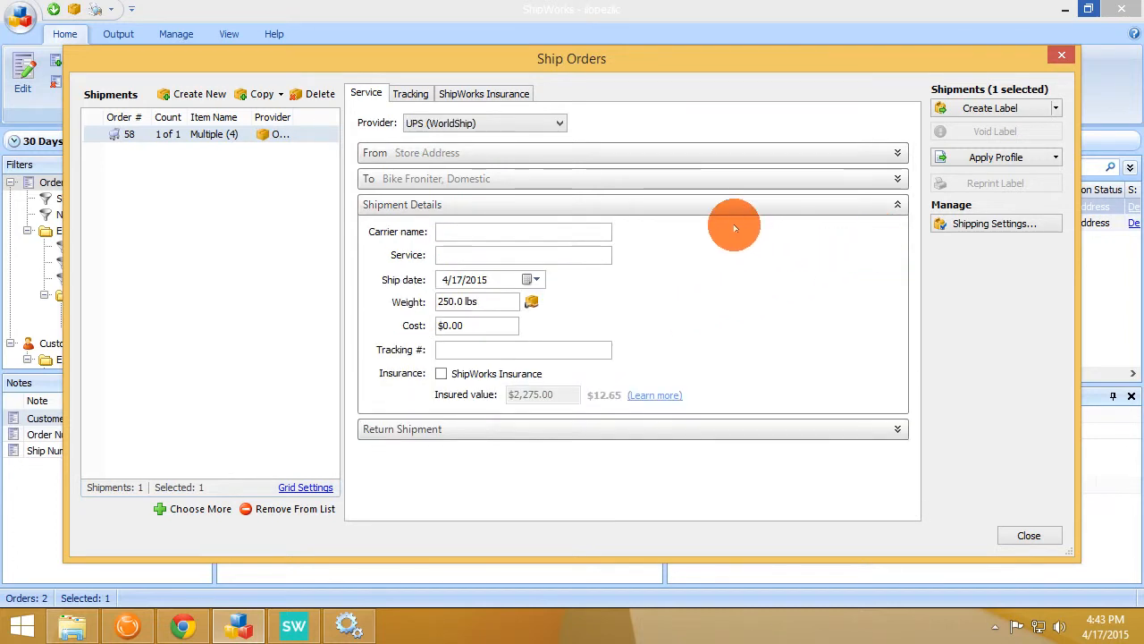
{"action": "left_click", "coordinate": [516, 125]}
{"action": "left_click", "coordinate": [456, 173]}
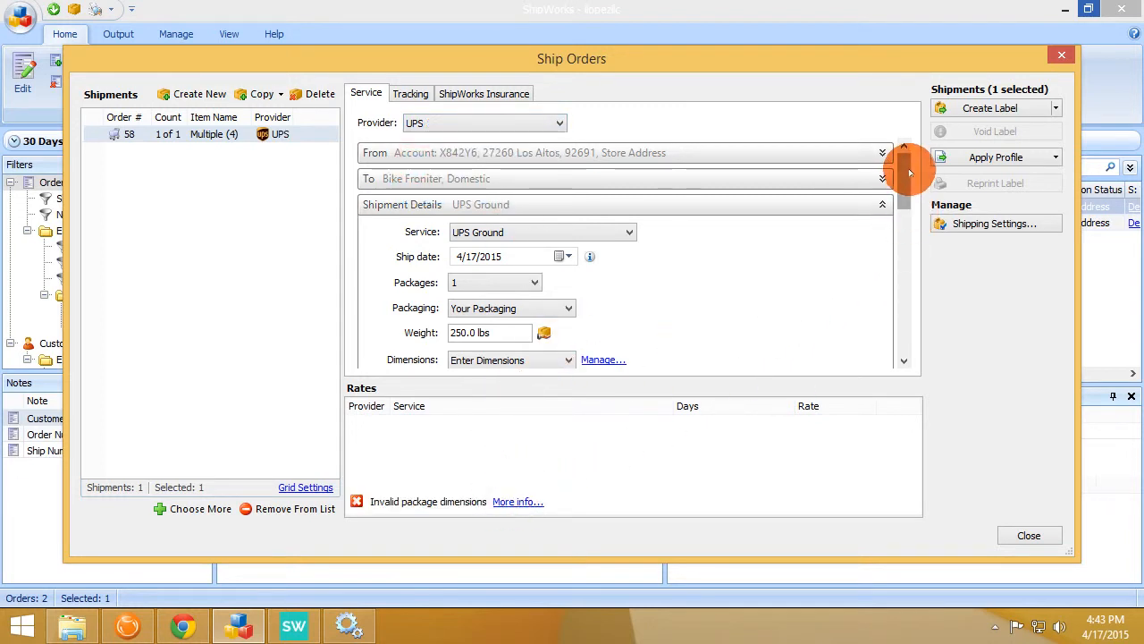
- Set the package dimensions to 10 x 20 x 20 inches in the shipment details
{"action": "left_click_drag", "start_coordinate": [904, 166], "coordinate": [665, 217]}
{"action": "left_click", "coordinate": [463, 216]}
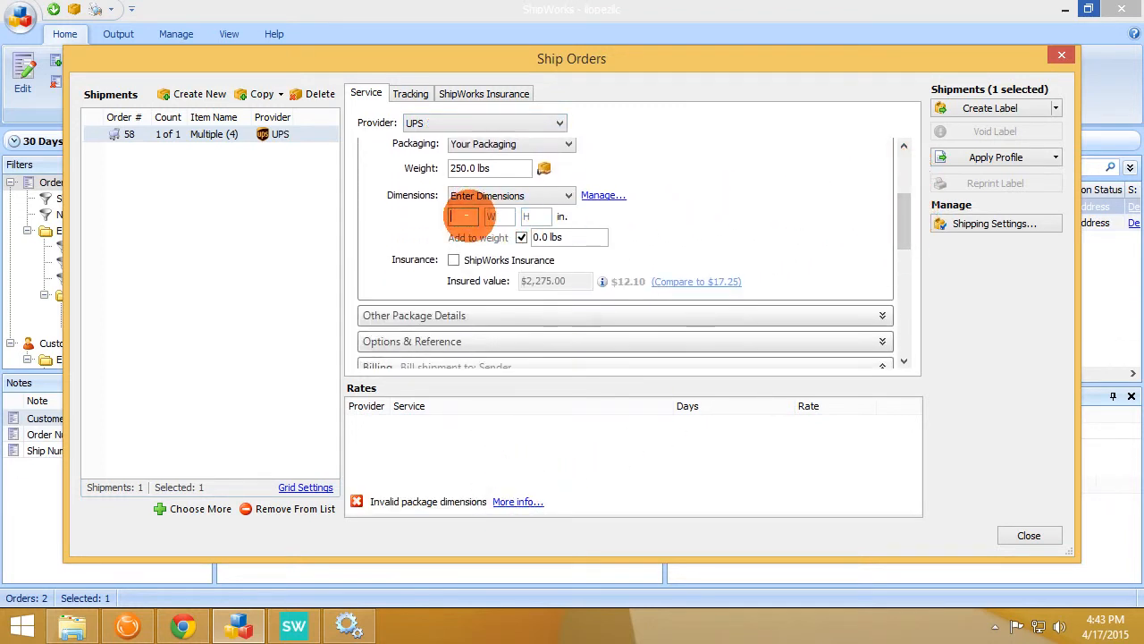
{"action": "type", "text": "10"}
{"action": "left_click", "coordinate": [494, 195]}
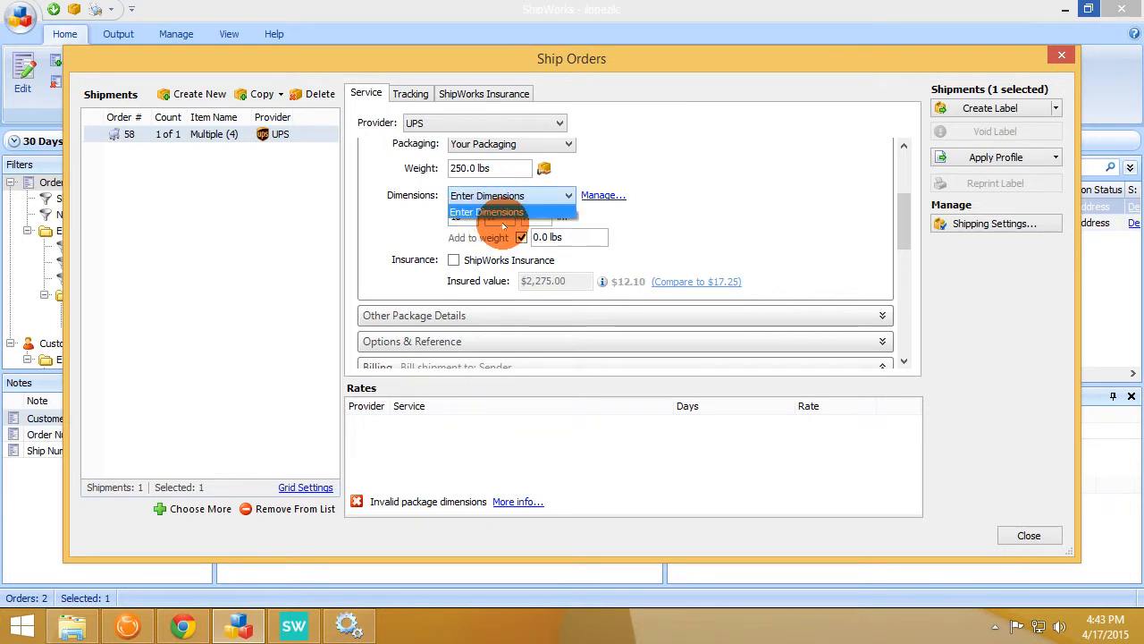
{"action": "left_click", "coordinate": [490, 206]}
{"action": "left_click", "coordinate": [499, 217]}
{"action": "type", "text": "20"}
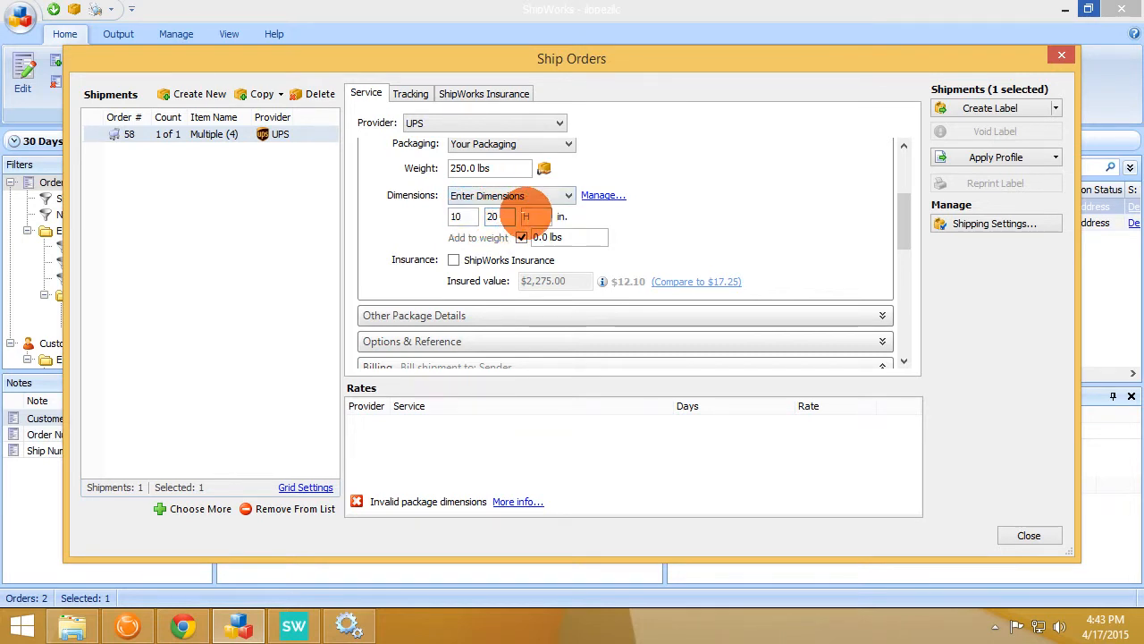
{"action": "left_click", "coordinate": [529, 216]}
{"action": "type", "text": "20"}
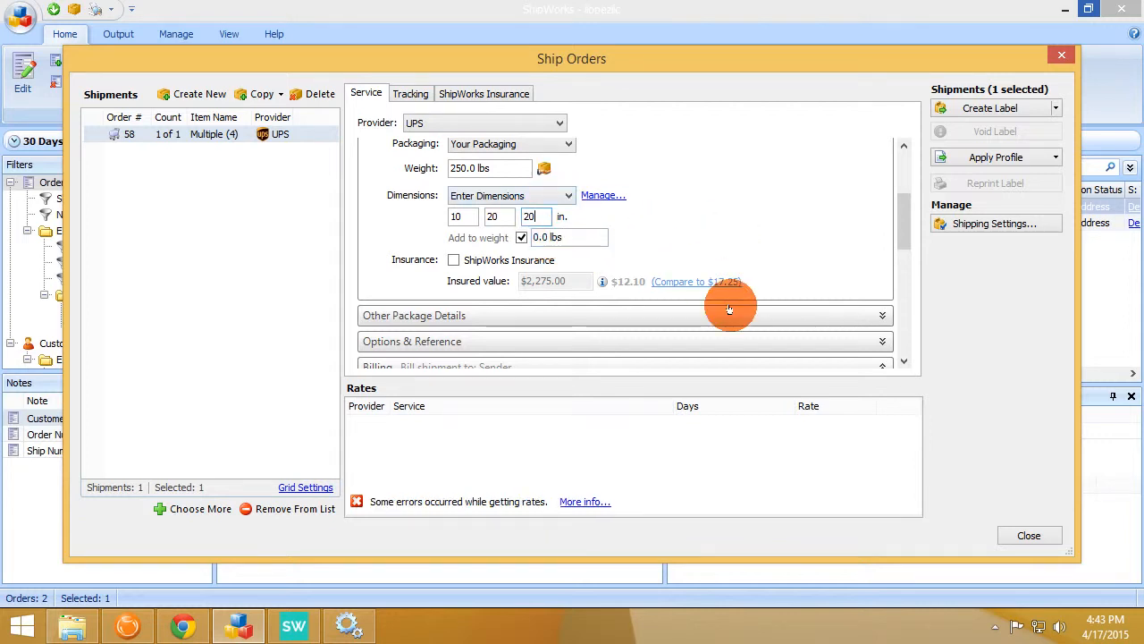
- Set the package weight to 20 lbs and turn off adding the dimensions' extra weight
{"action": "left_click_drag", "start_coordinate": [512, 168], "coordinate": [384, 143]}
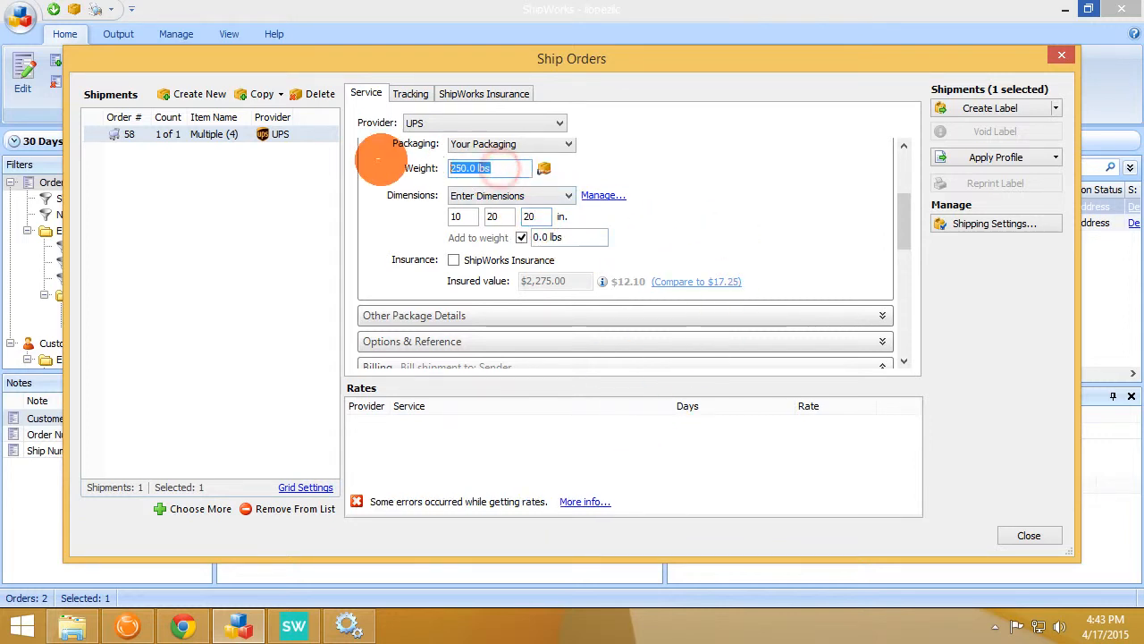
{"action": "key", "text": "BackSpace"}
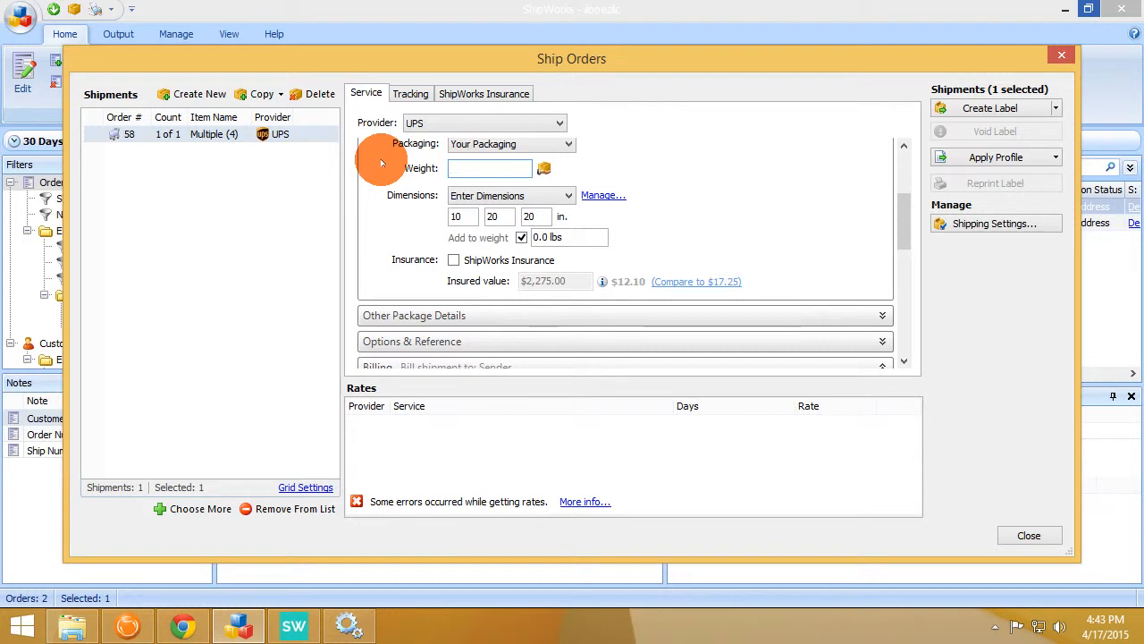
{"action": "type", "text": "20"}
{"action": "key", "text": "Tab"}
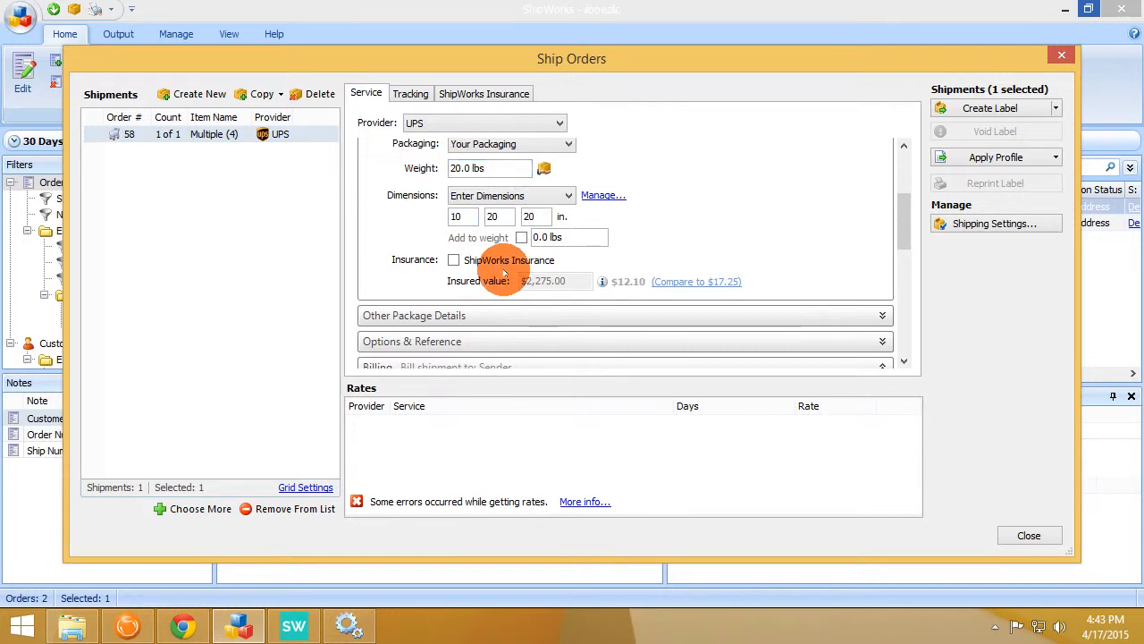
- Read the details of the rate error and examine the recipient's address
{"action": "left_click", "coordinate": [583, 501]}
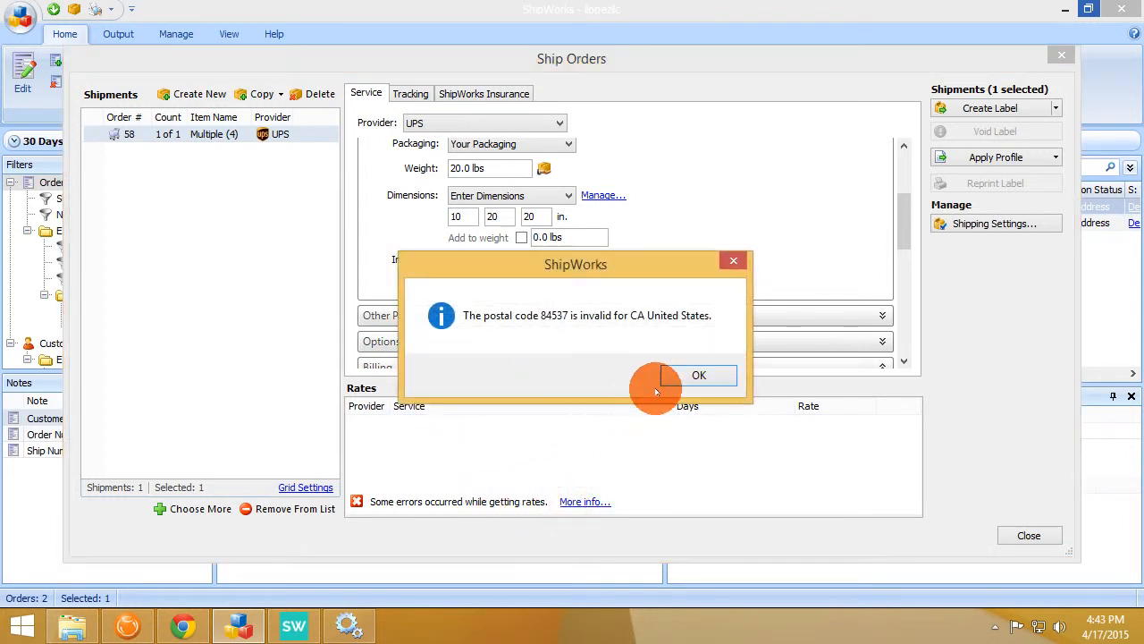
{"action": "left_click", "coordinate": [698, 375]}
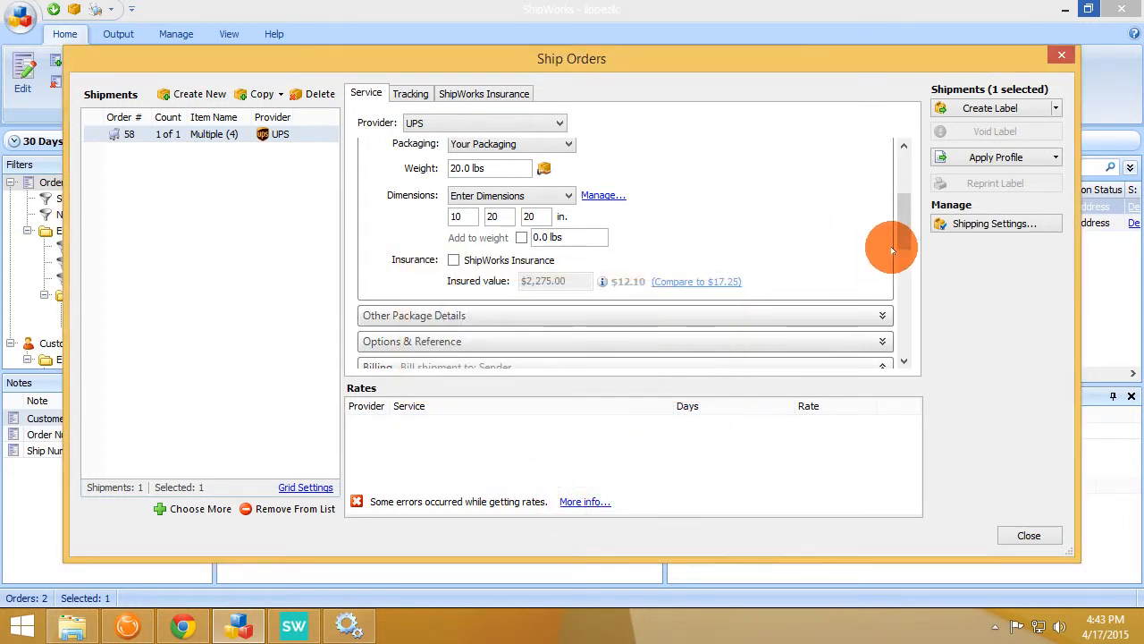
{"action": "left_click_drag", "start_coordinate": [905, 229], "coordinate": [899, 166]}
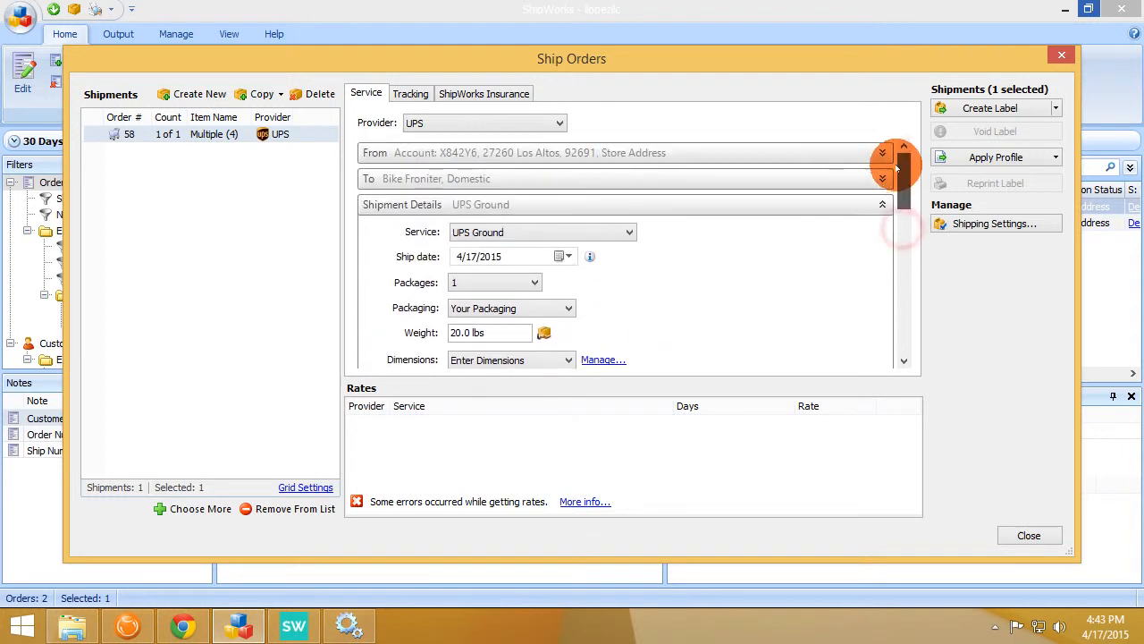
{"action": "left_click", "coordinate": [651, 179]}
{"action": "left_click_drag", "start_coordinate": [896, 178], "coordinate": [899, 194]}
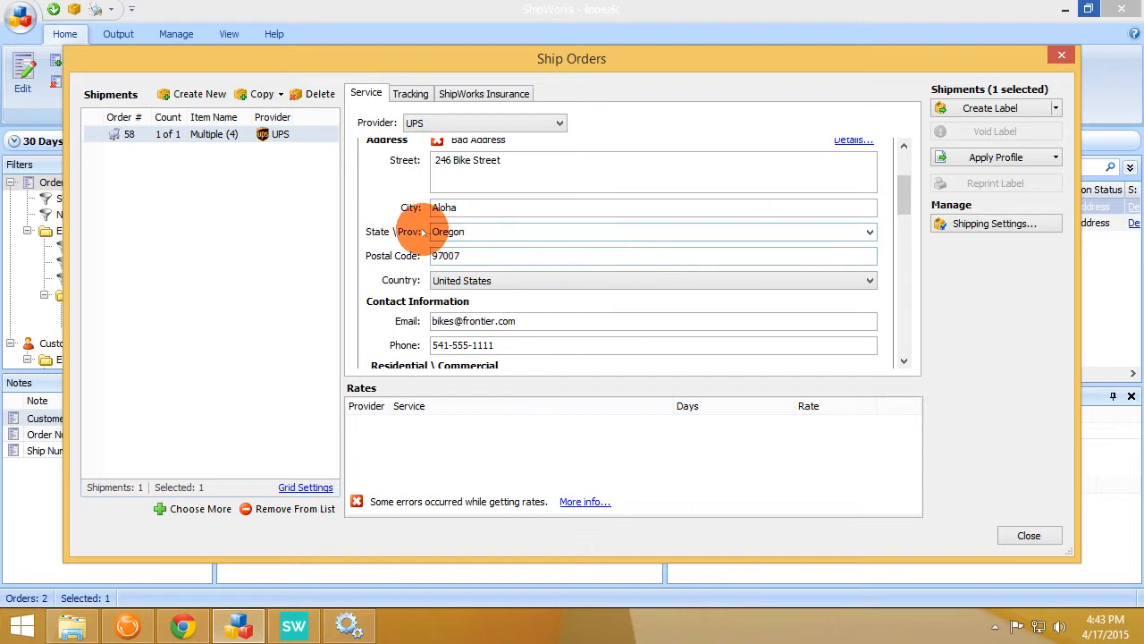
- Clear the postal code in the recipient's address
{"action": "left_click", "coordinate": [514, 255]}
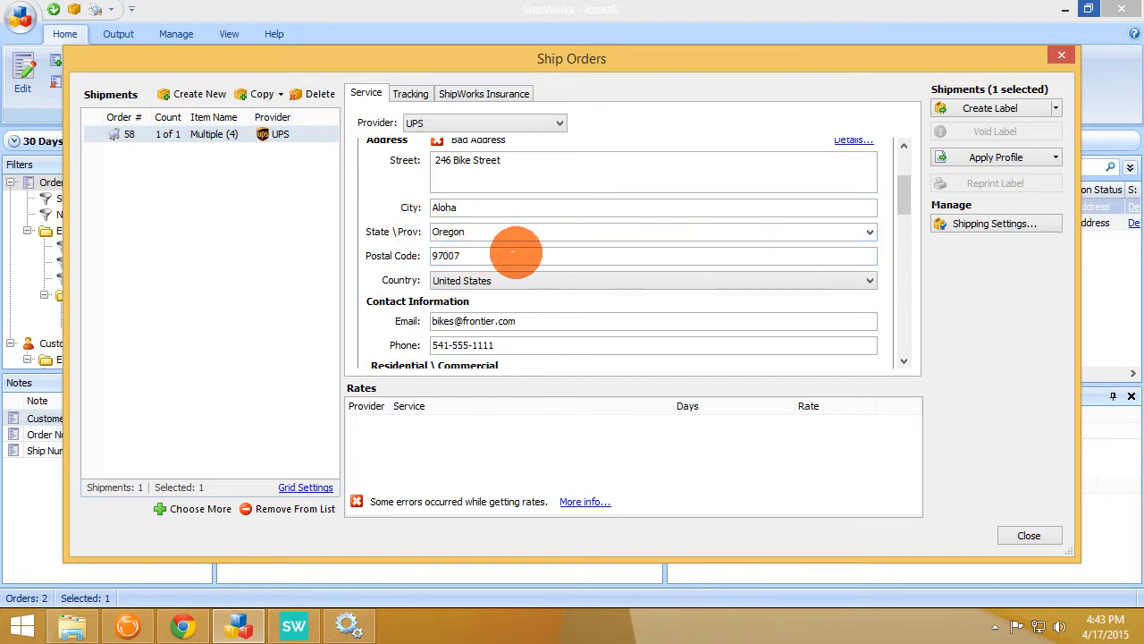
{"action": "key", "text": "BackSpace"}
{"action": "key", "text": "BackSpace"}
{"action": "key", "text": "BackSpace"}
{"action": "key", "text": "BackSpace"}
{"action": "key", "text": "BackSpace"}
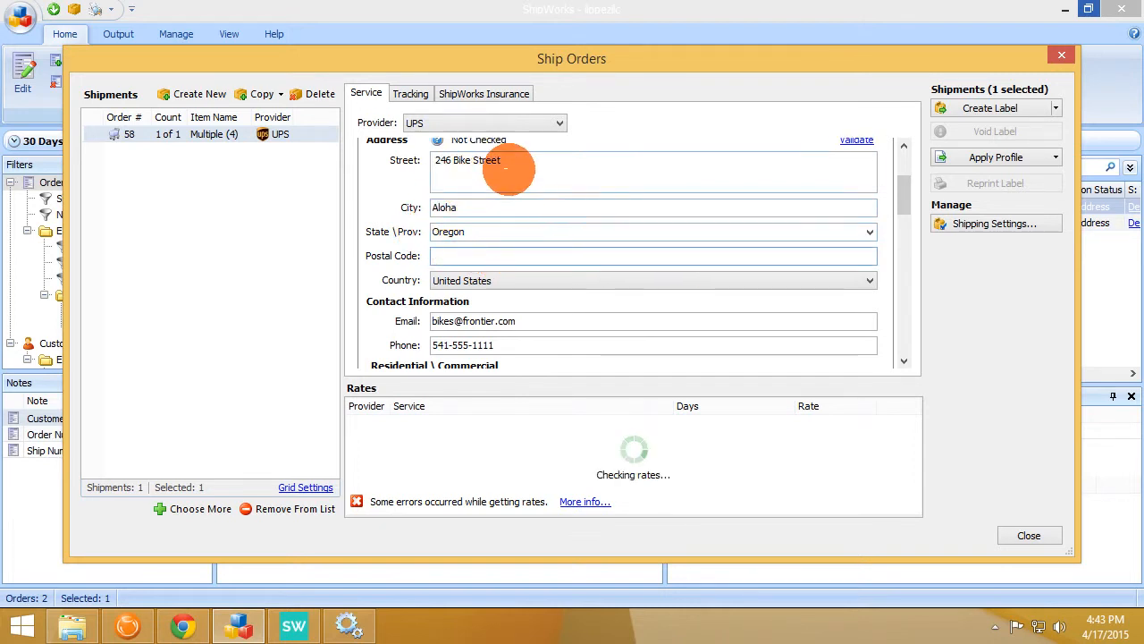
{"action": "scroll", "coordinate": [493, 225], "scroll_direction": "up", "scroll_amount": 3}
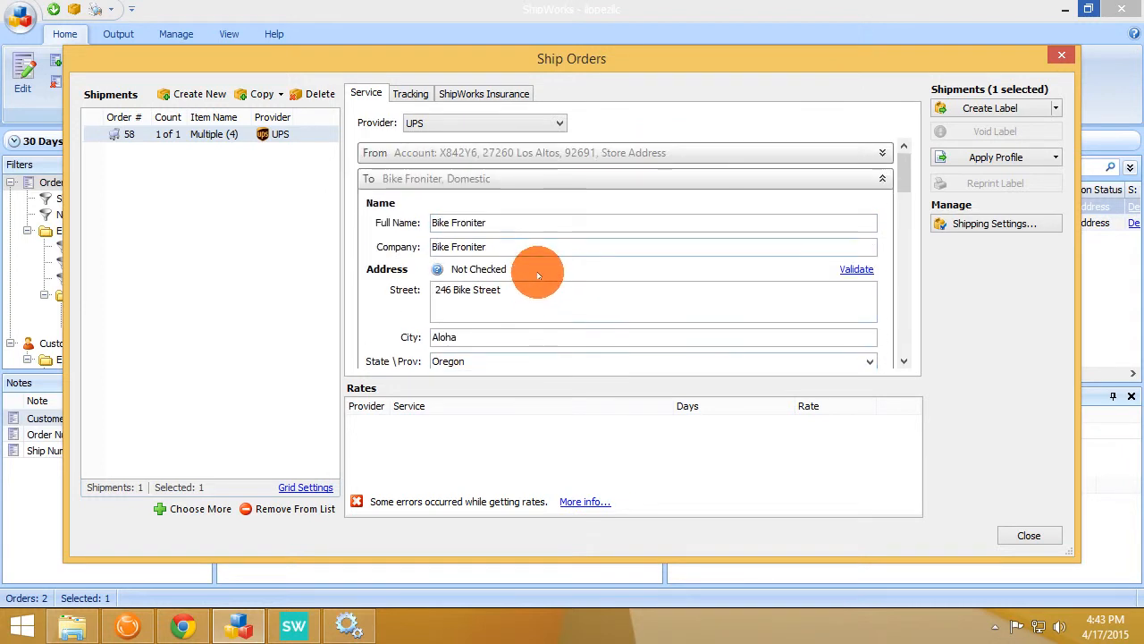
{"action": "scroll", "coordinate": [527, 286], "scroll_direction": "down", "scroll_amount": 2}
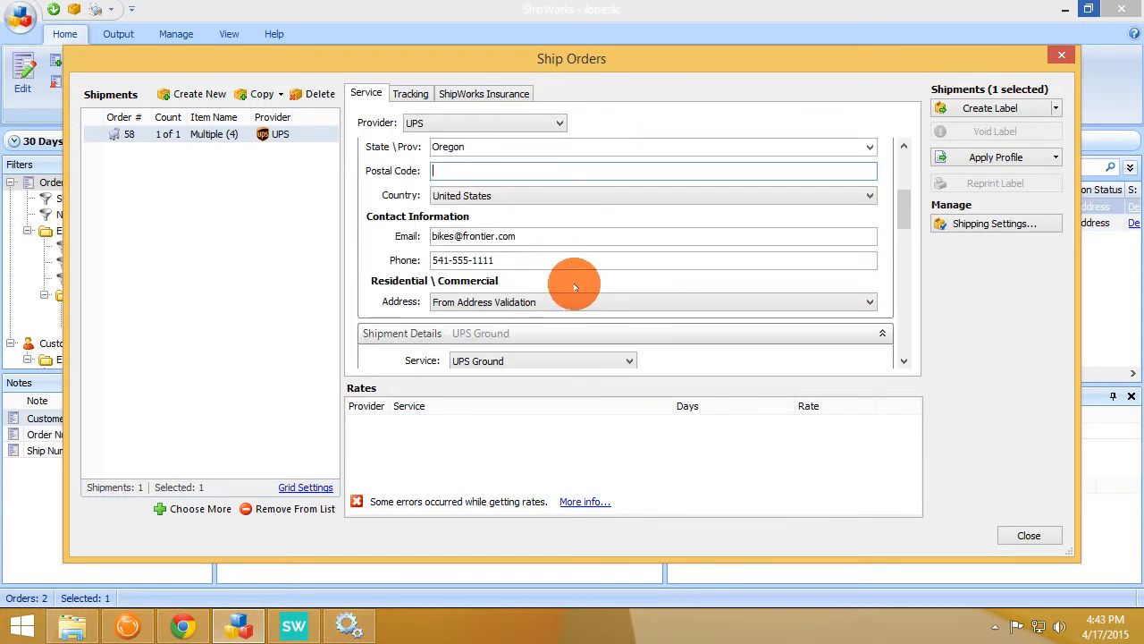
{"action": "scroll", "coordinate": [509, 273], "scroll_direction": "down", "scroll_amount": 1}
{"action": "scroll", "coordinate": [504, 266], "scroll_direction": "down", "scroll_amount": 2}
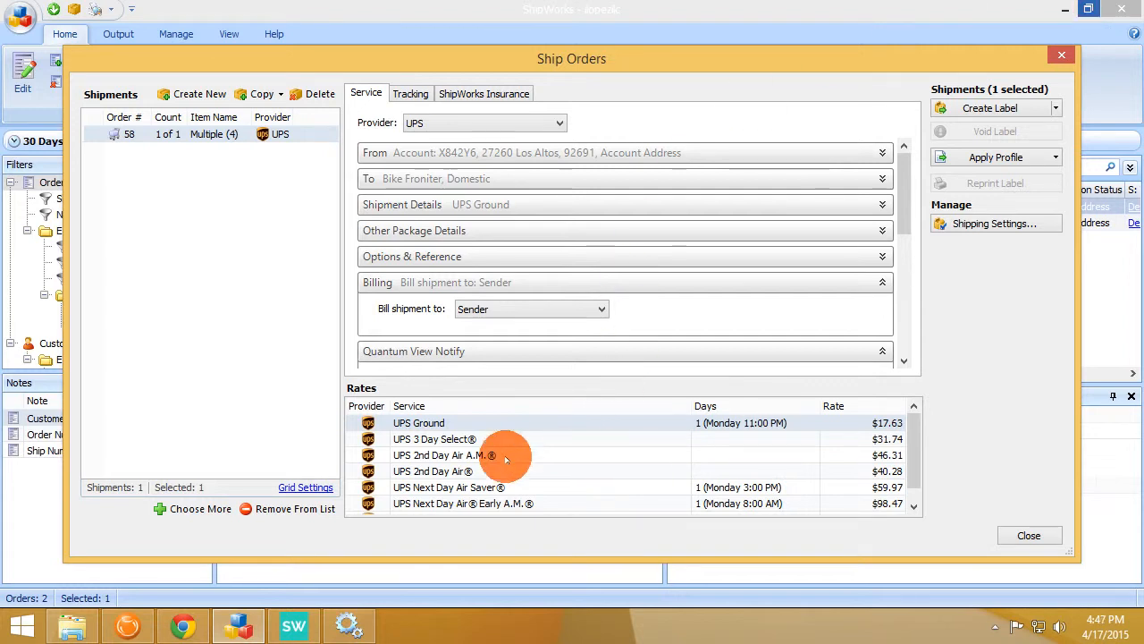
- Create the shipment's label with the UPS Ground rate, and update the shipped order online
{"action": "left_click", "coordinate": [459, 427]}
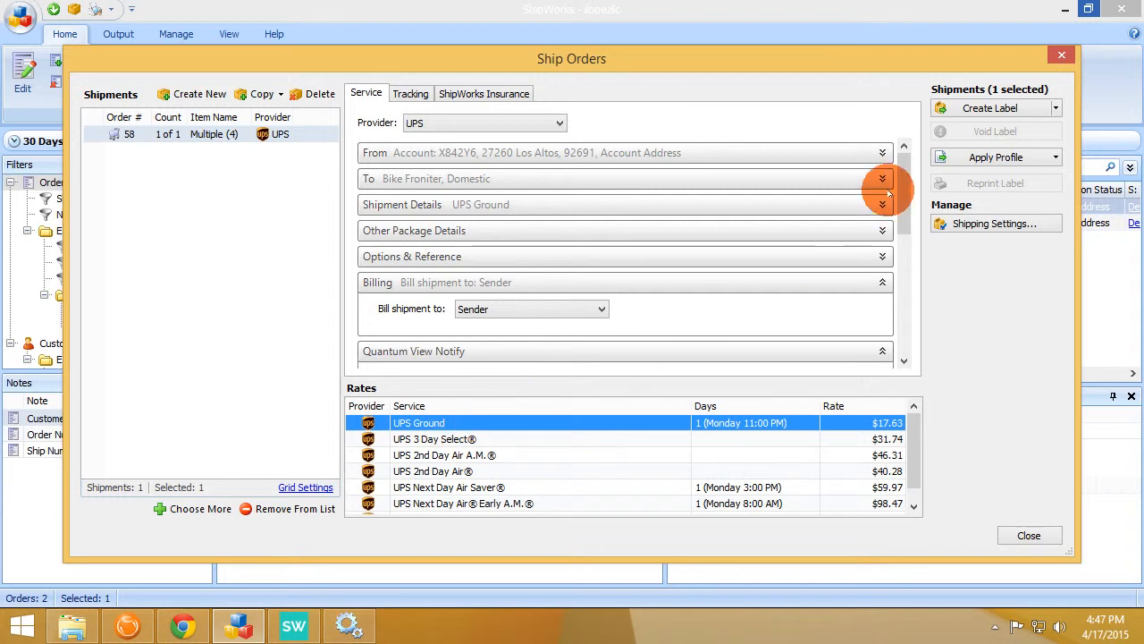
{"action": "left_click", "coordinate": [1008, 107]}
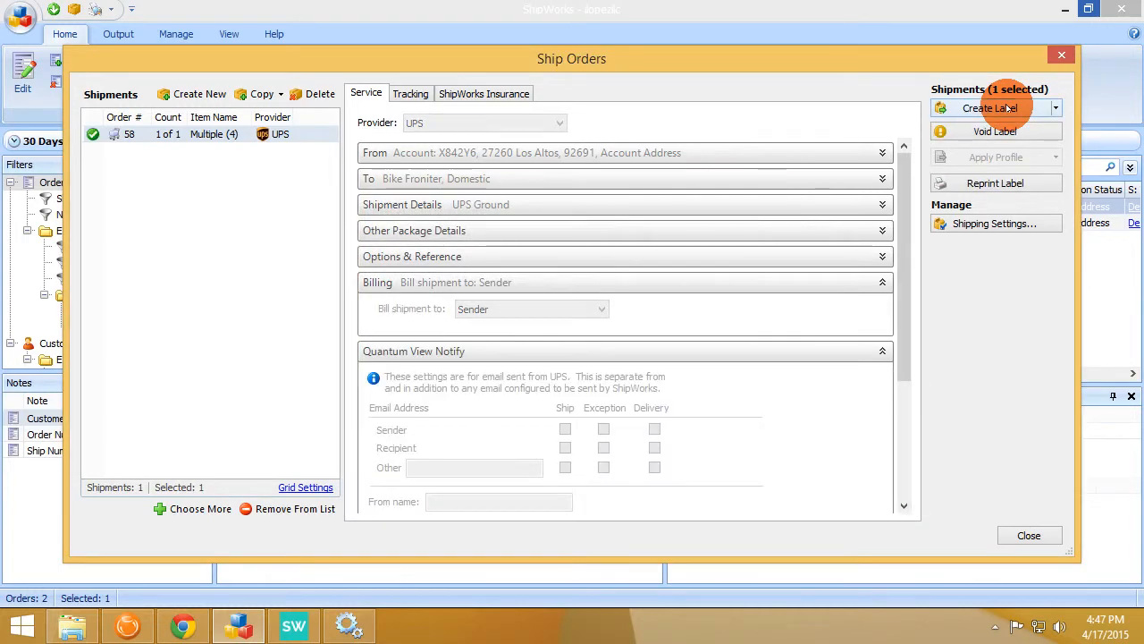
{"action": "left_click", "coordinate": [1029, 535]}
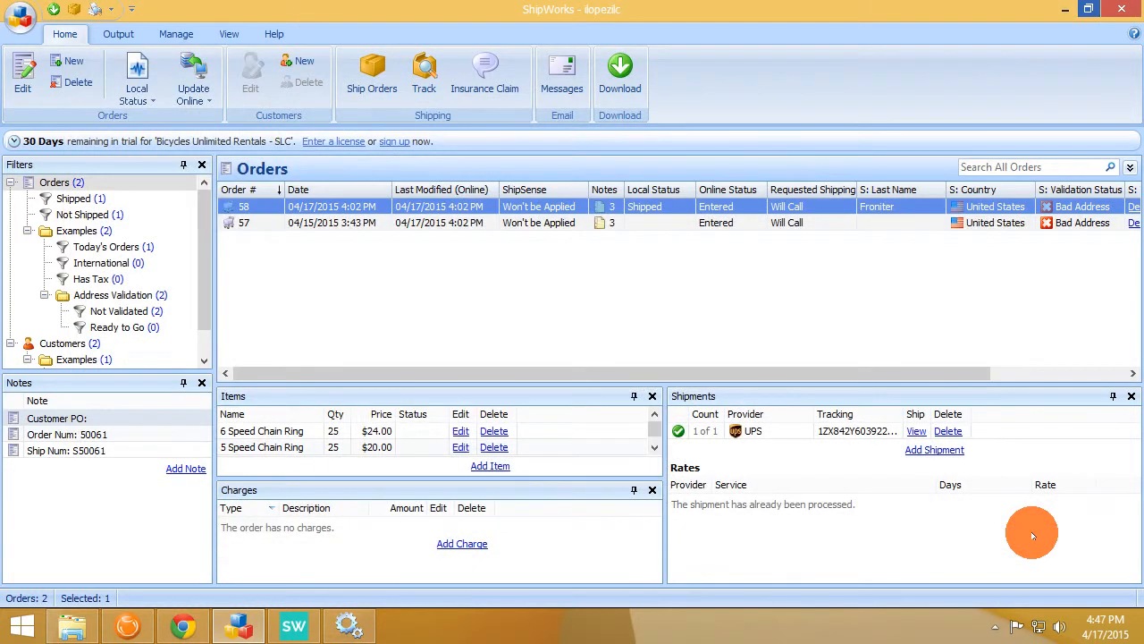
{"action": "left_click", "coordinate": [206, 97]}
{"action": "left_click", "coordinate": [231, 122]}
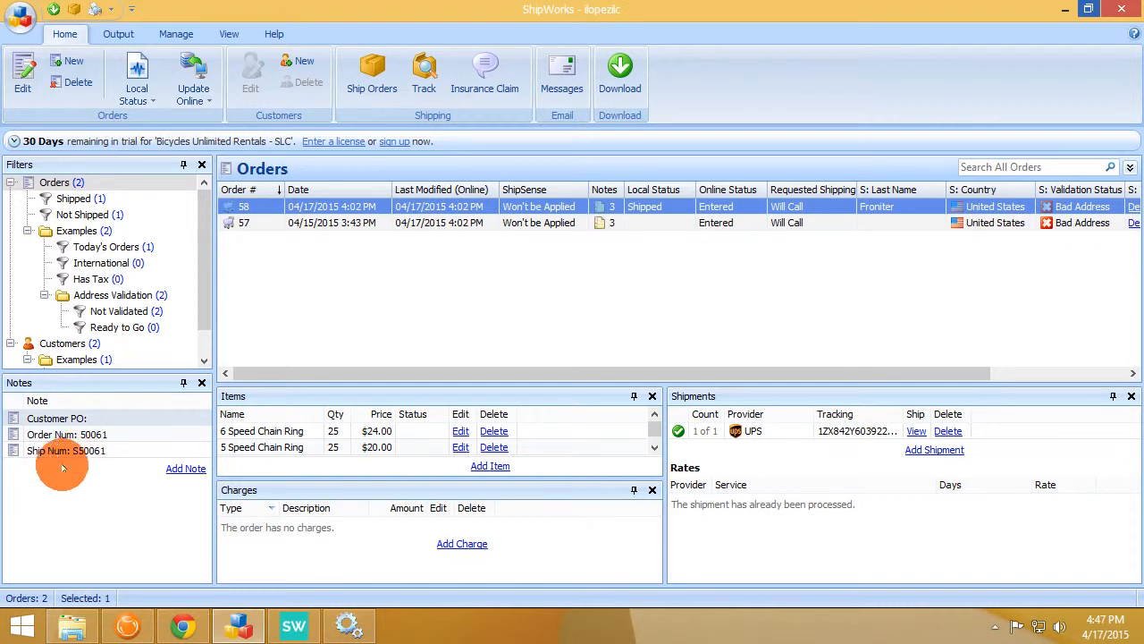
- Switch to Fishbowl, open the Shipping module and search for shipments of all statuses
{"action": "left_click", "coordinate": [128, 626]}
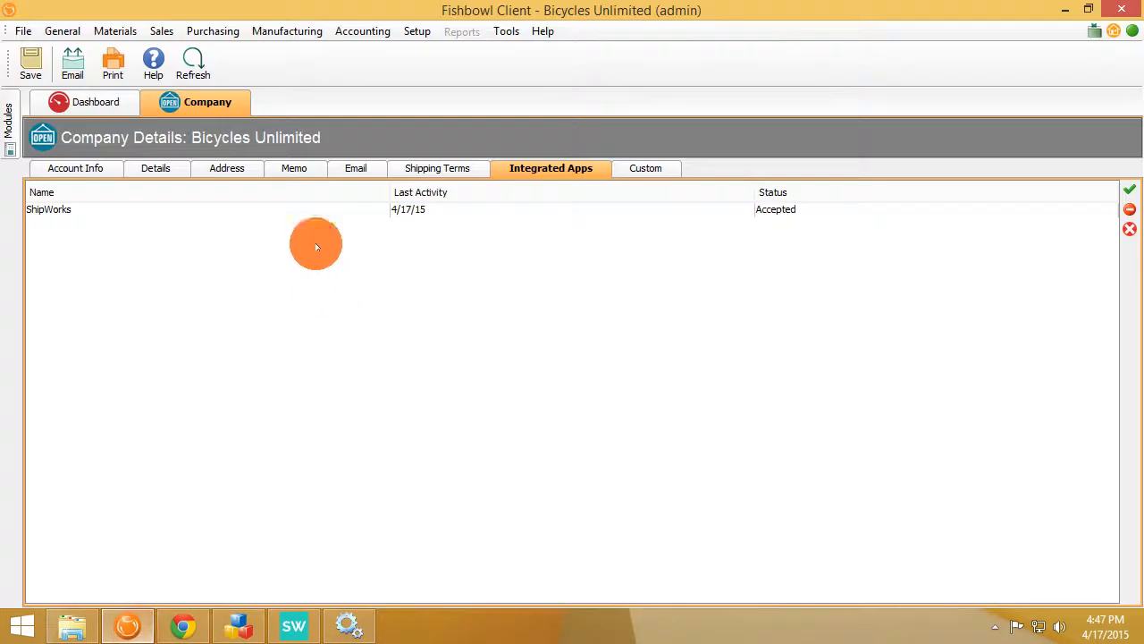
{"action": "left_click", "coordinate": [161, 32]}
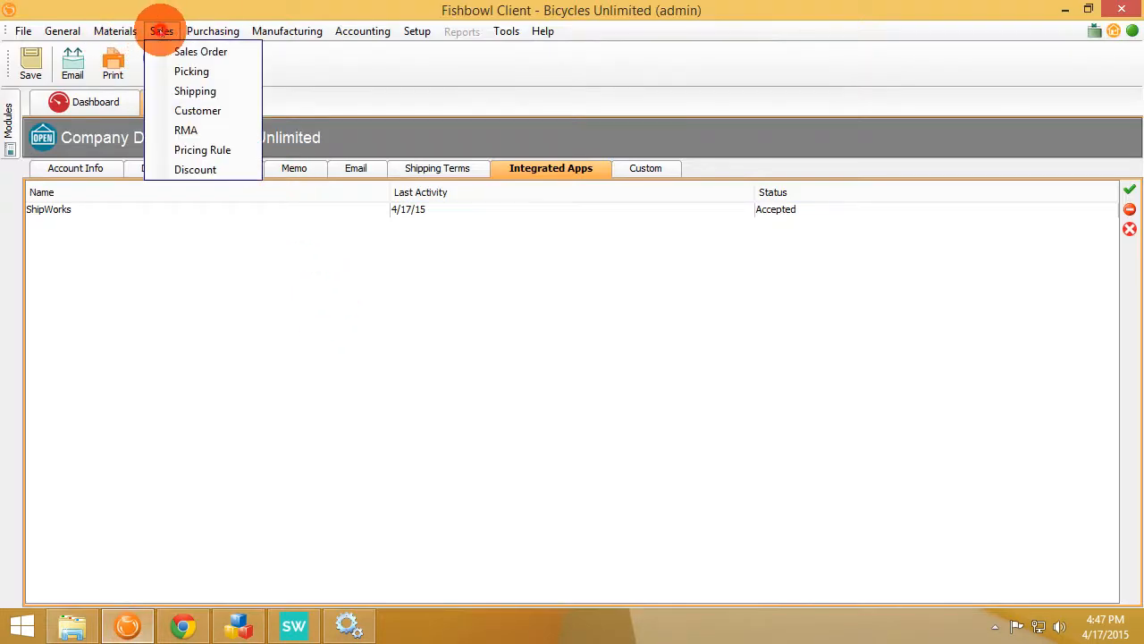
{"action": "left_click", "coordinate": [211, 92]}
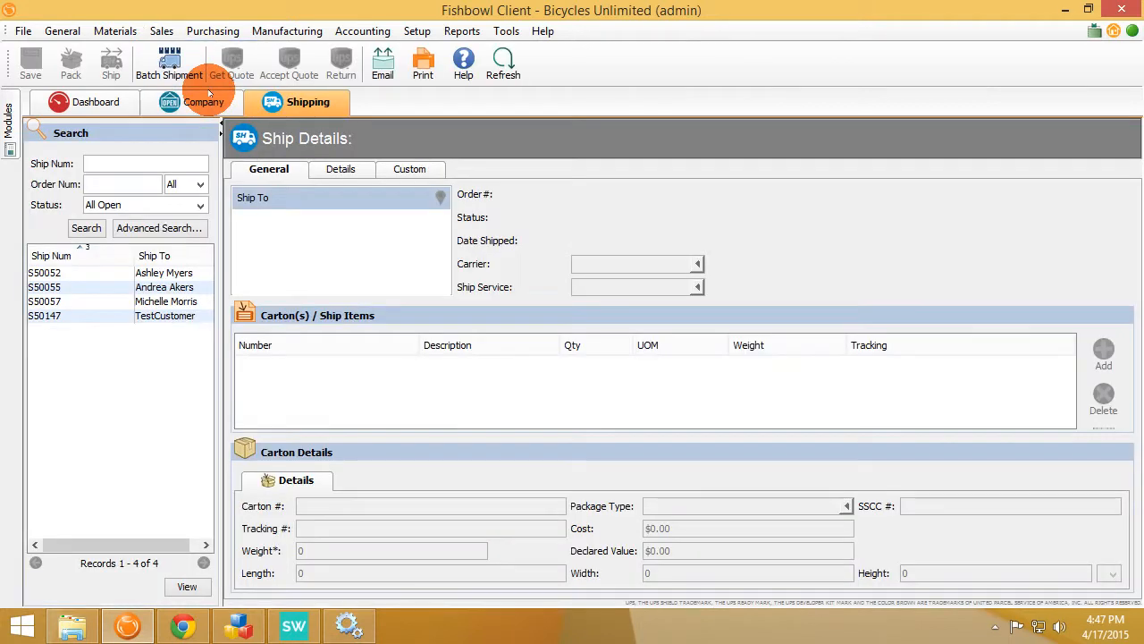
{"action": "left_click", "coordinate": [201, 204]}
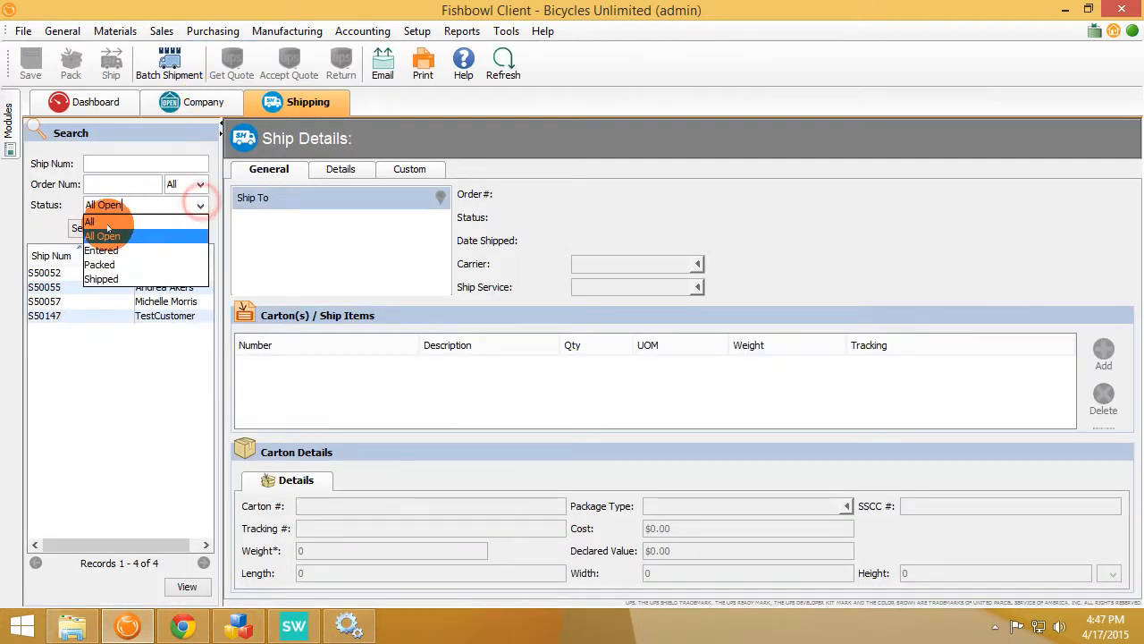
{"action": "left_click", "coordinate": [85, 220]}
{"action": "left_click", "coordinate": [88, 228]}
- Find and open the Bike Froniter shipment in the search results and examine the tracking details of Carton 1
{"action": "scroll", "coordinate": [98, 410], "scroll_direction": "down", "scroll_amount": 4}
{"action": "scroll", "coordinate": [98, 409], "scroll_direction": "down", "scroll_amount": 9}
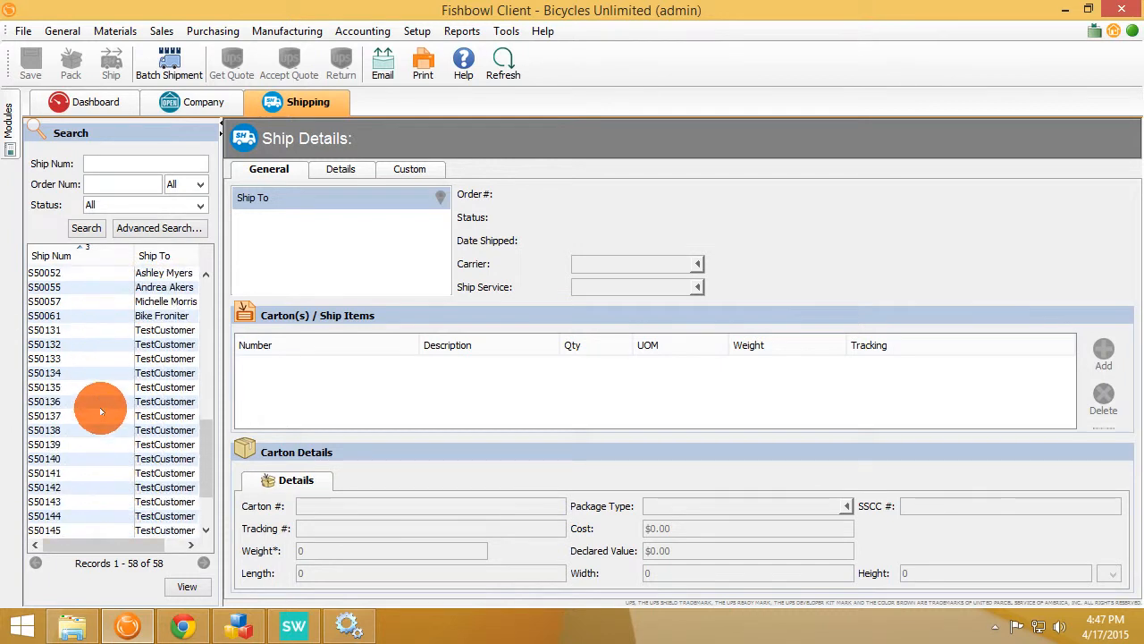
{"action": "scroll", "coordinate": [77, 382], "scroll_direction": "up", "scroll_amount": 3}
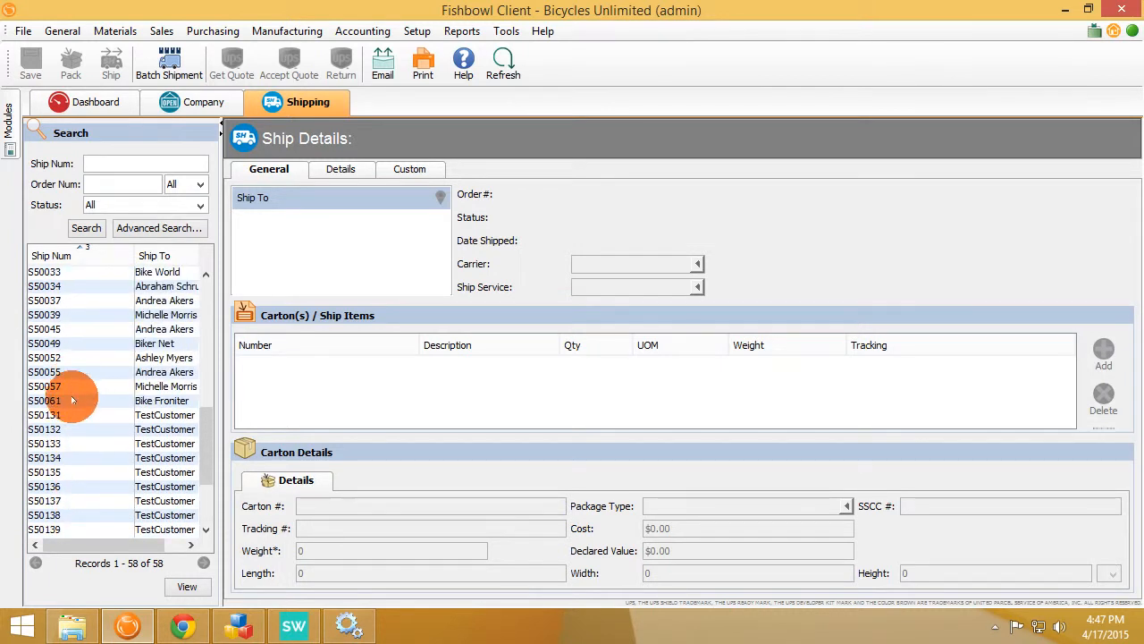
{"action": "left_click", "coordinate": [74, 403]}
{"action": "left_click", "coordinate": [314, 362]}
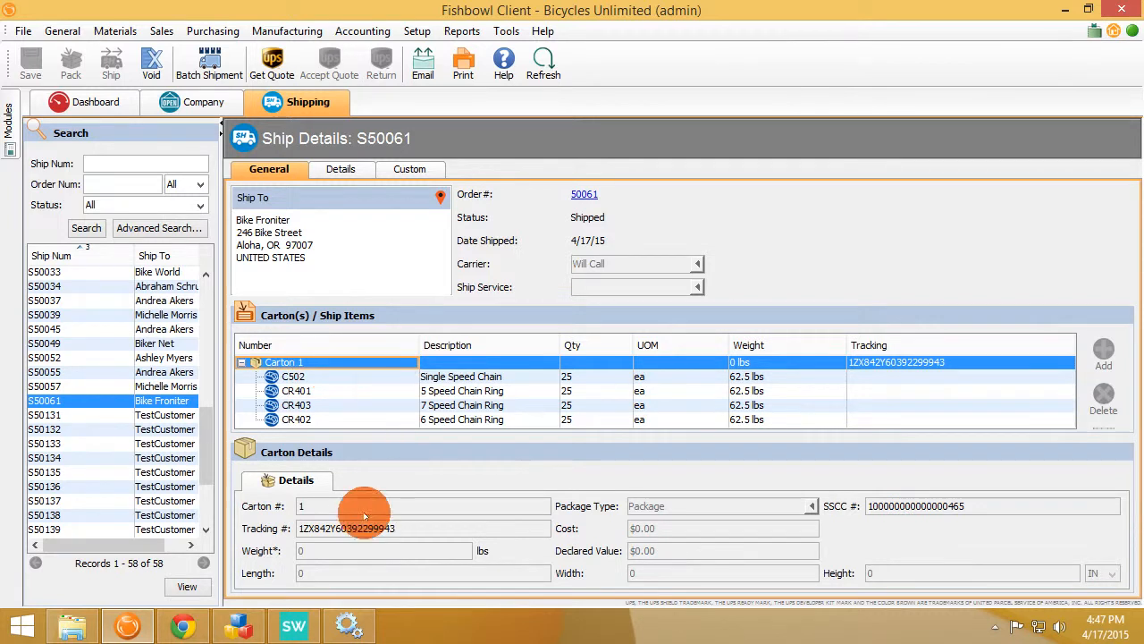
{"action": "left_click", "coordinate": [182, 626]}
{"action": "left_click", "coordinate": [327, 378]}
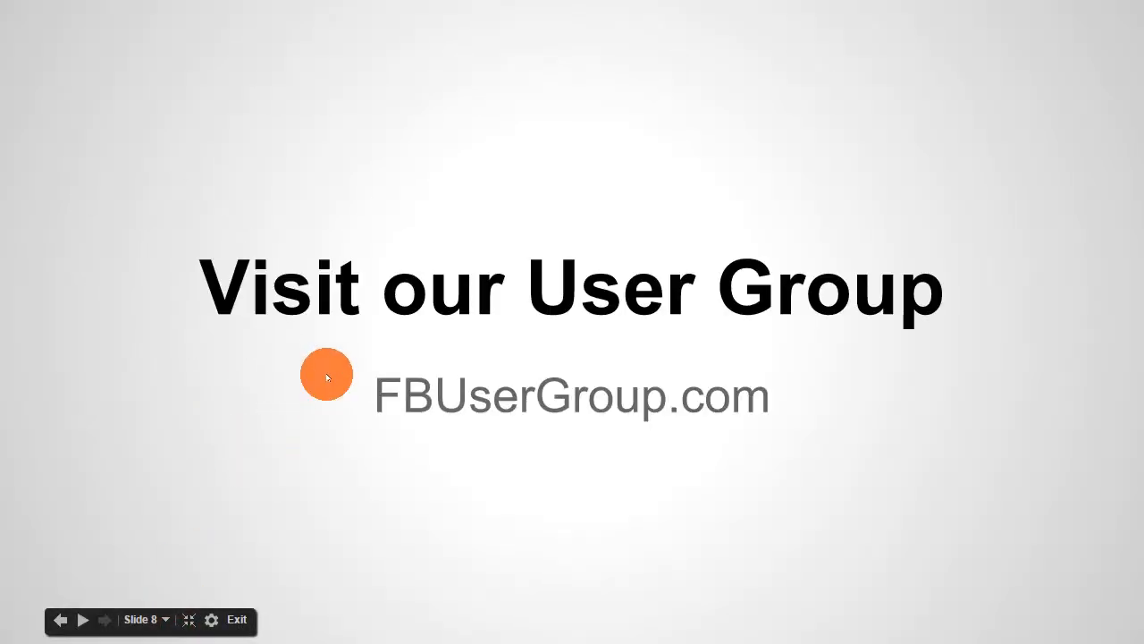